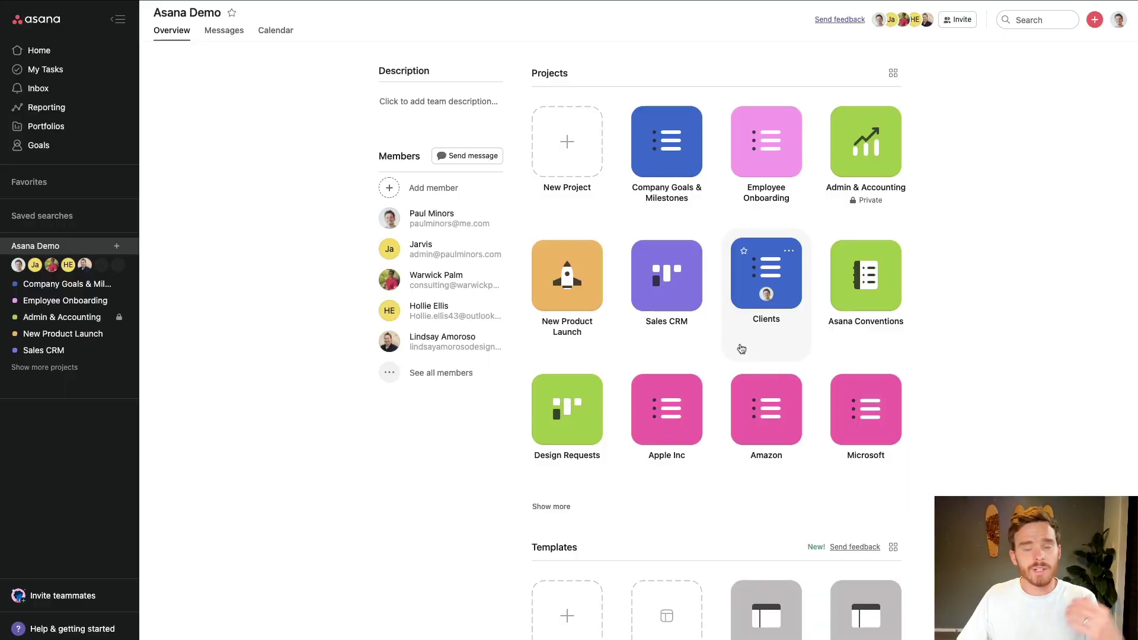
# Scroll down to Templates and open the New Client [Template] preview
pyautogui.scroll(-5, 774, 353)
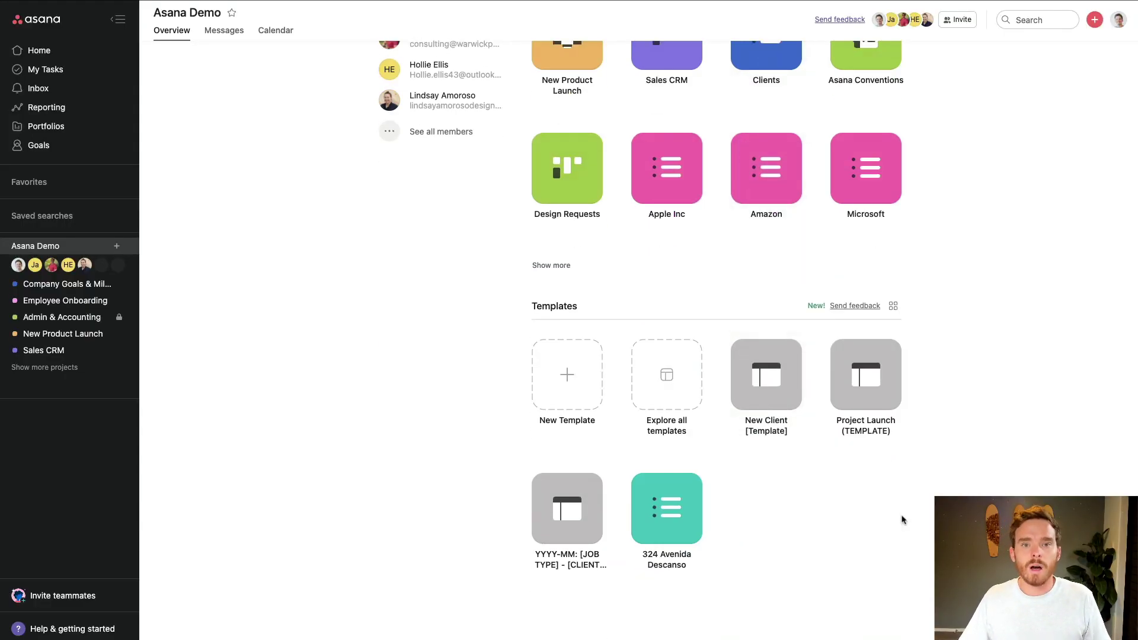
pyautogui.click(777, 373)
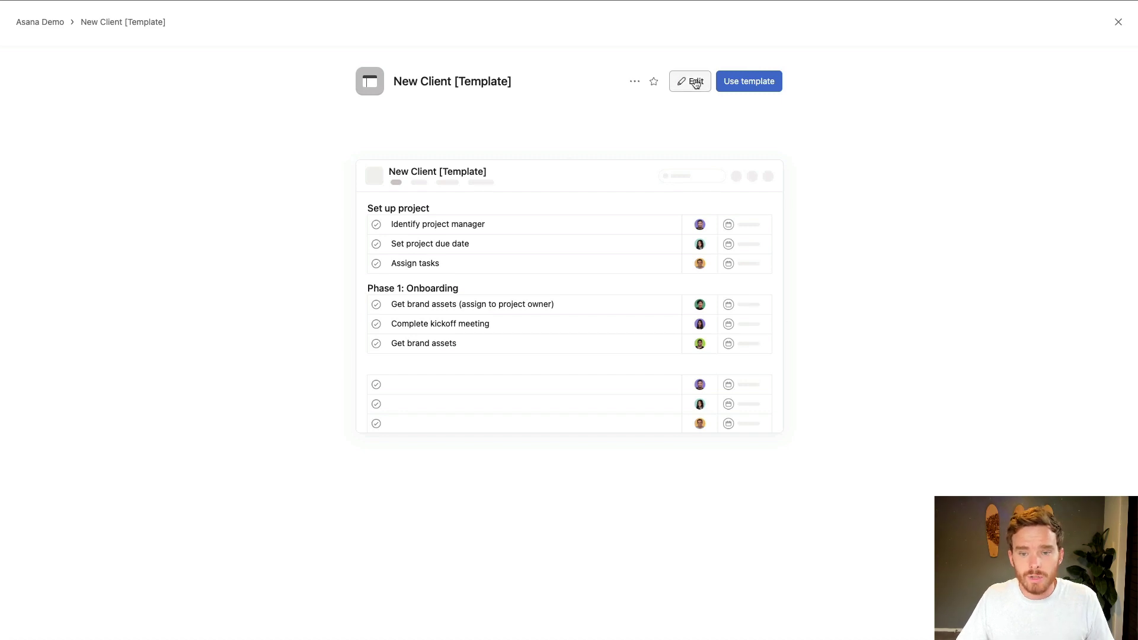
# Edit the New Client template and review its phased tasks in Build your template
pyautogui.click(696, 84)
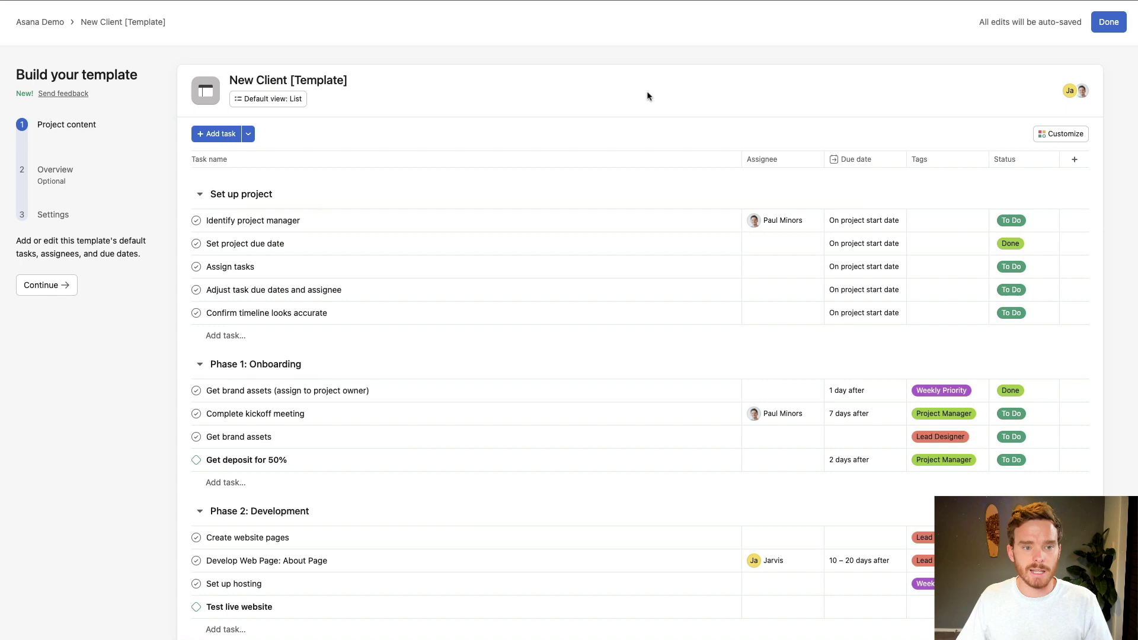
pyautogui.scroll(-2, 362, 219)
pyautogui.scroll(2, 360, 222)
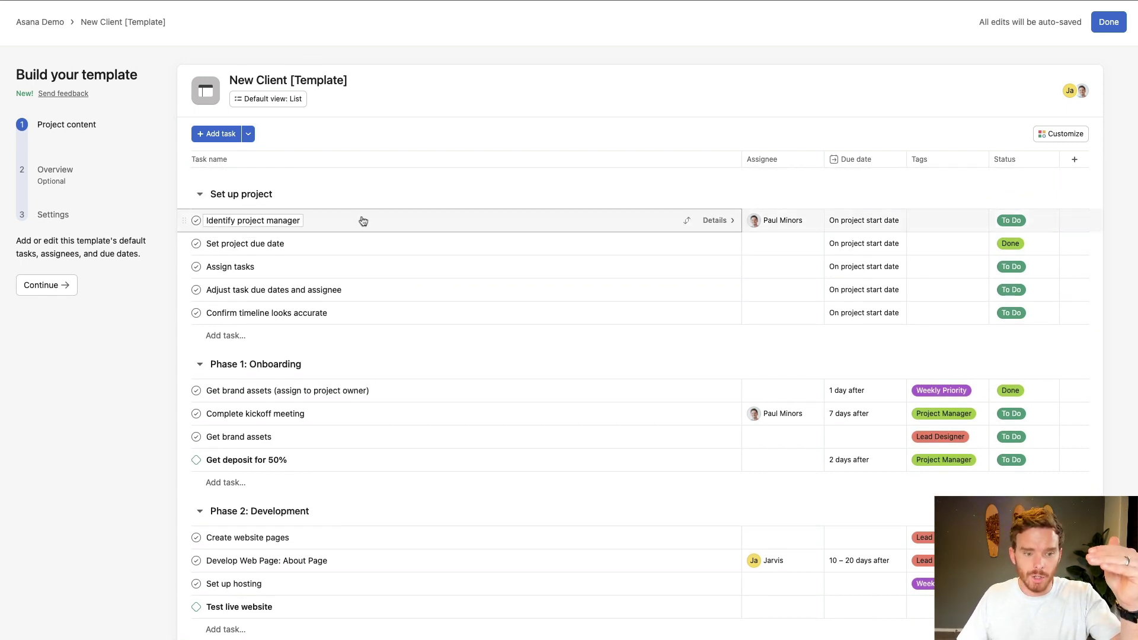
pyautogui.scroll(-6, 363, 221)
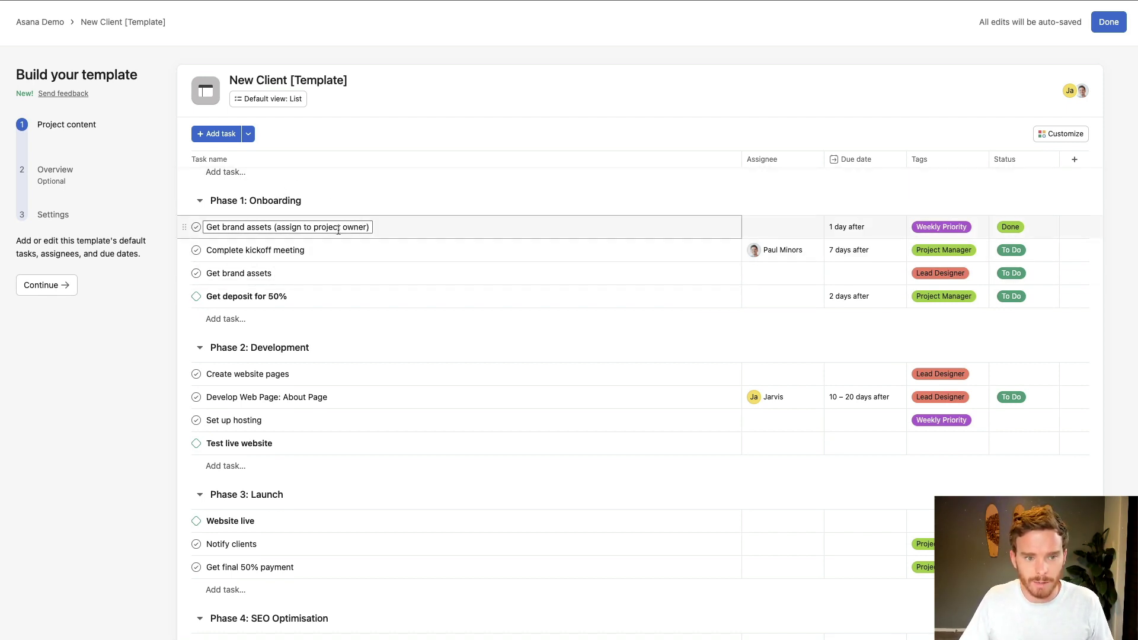
pyautogui.scroll(-3, 338, 230)
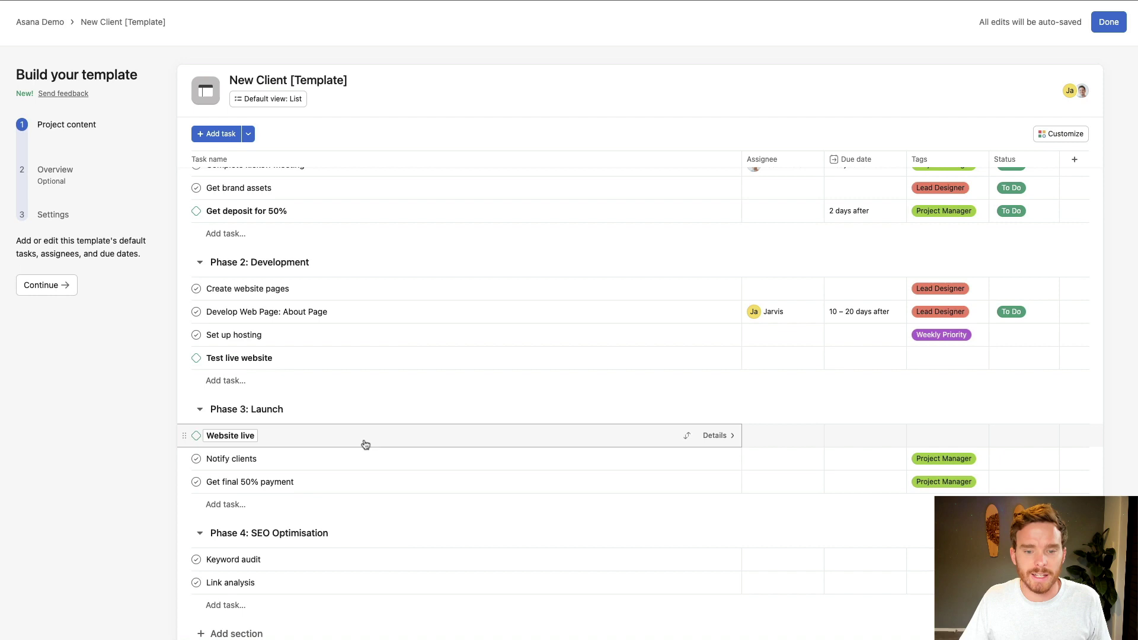
pyautogui.scroll(4, 339, 382)
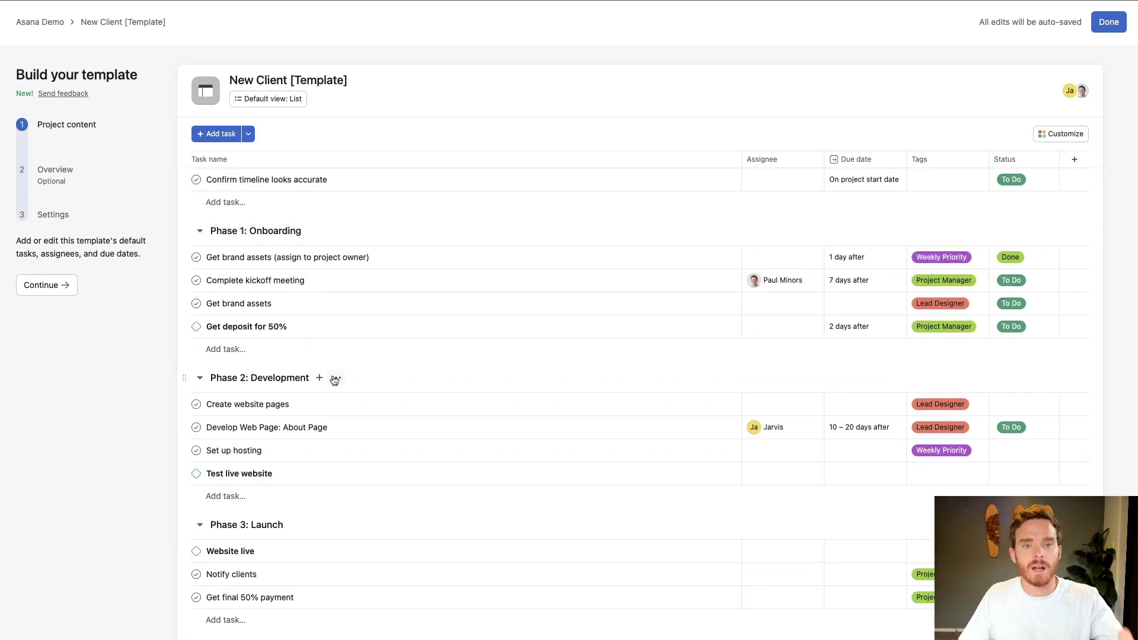
pyautogui.scroll(4, 335, 380)
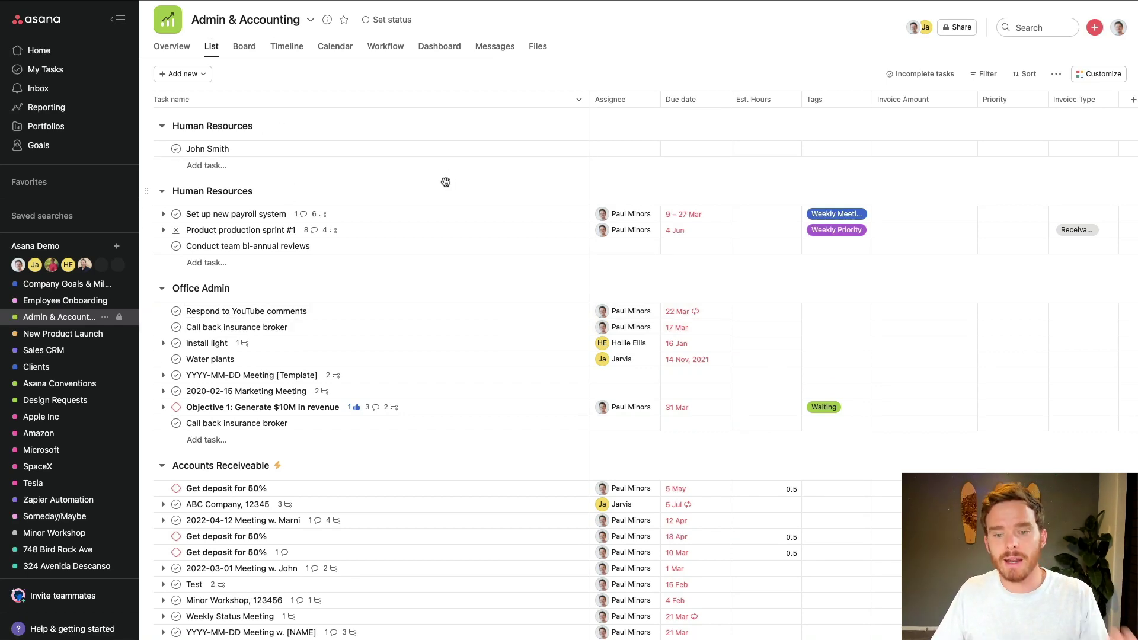
# Scroll through the Admin & Accounting task list sections
pyautogui.scroll(-8, 449, 182)
pyautogui.scroll(-6, 430, 231)
pyautogui.scroll(-3, 426, 244)
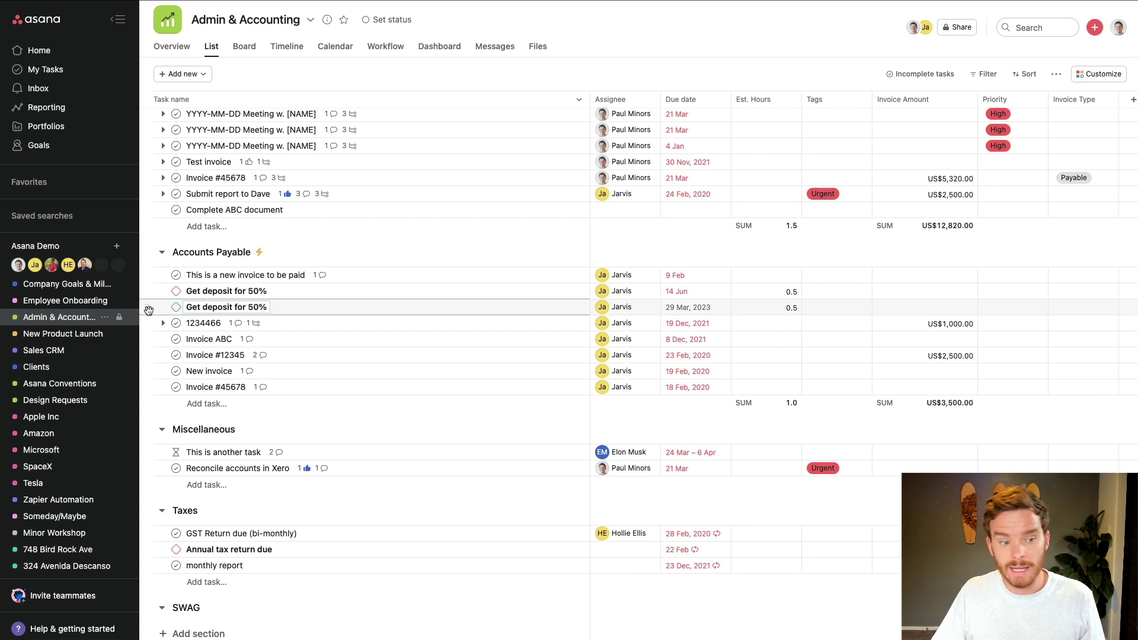
# Open the Sales CRM project and scroll across its board of deal stages
pyautogui.click(73, 352)
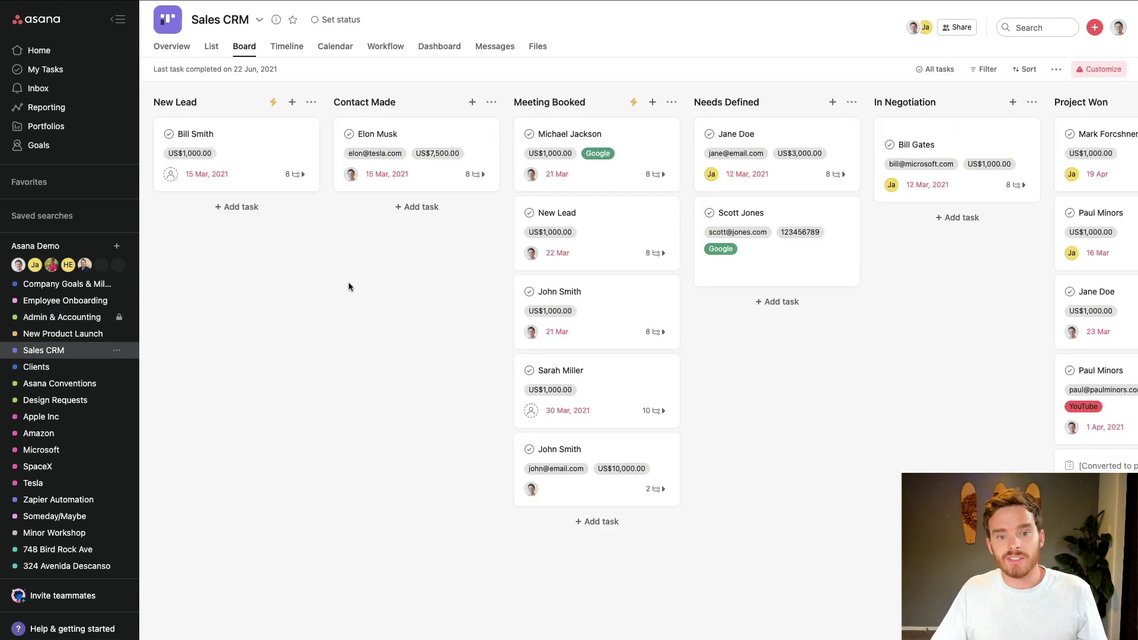
pyautogui.hscroll(5, 378, 284)
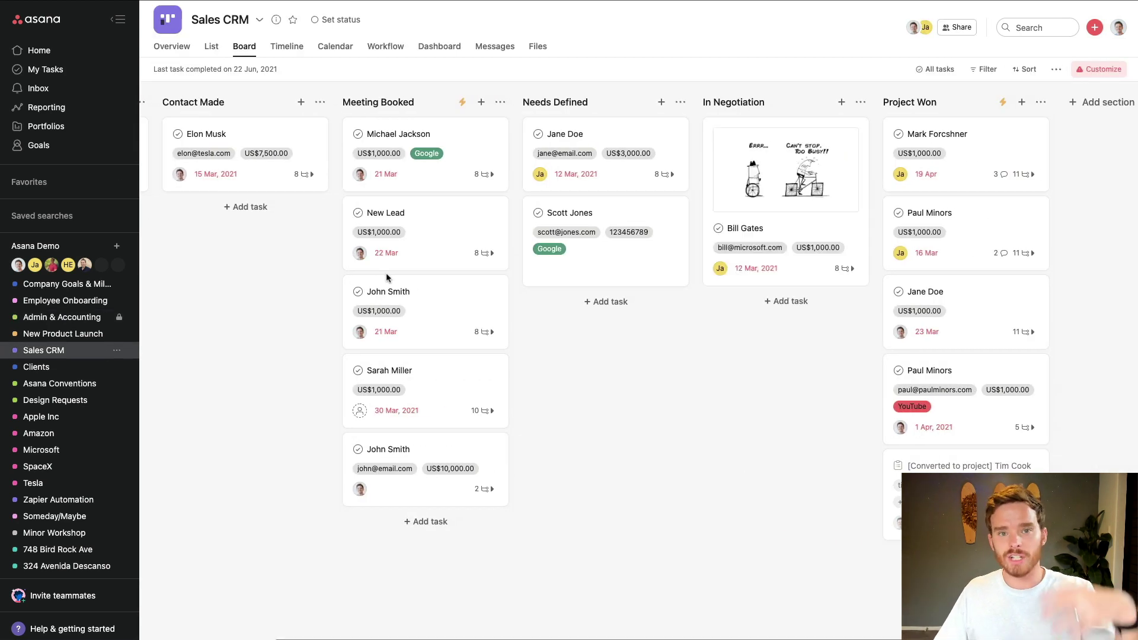
pyautogui.hscroll(3, 387, 277)
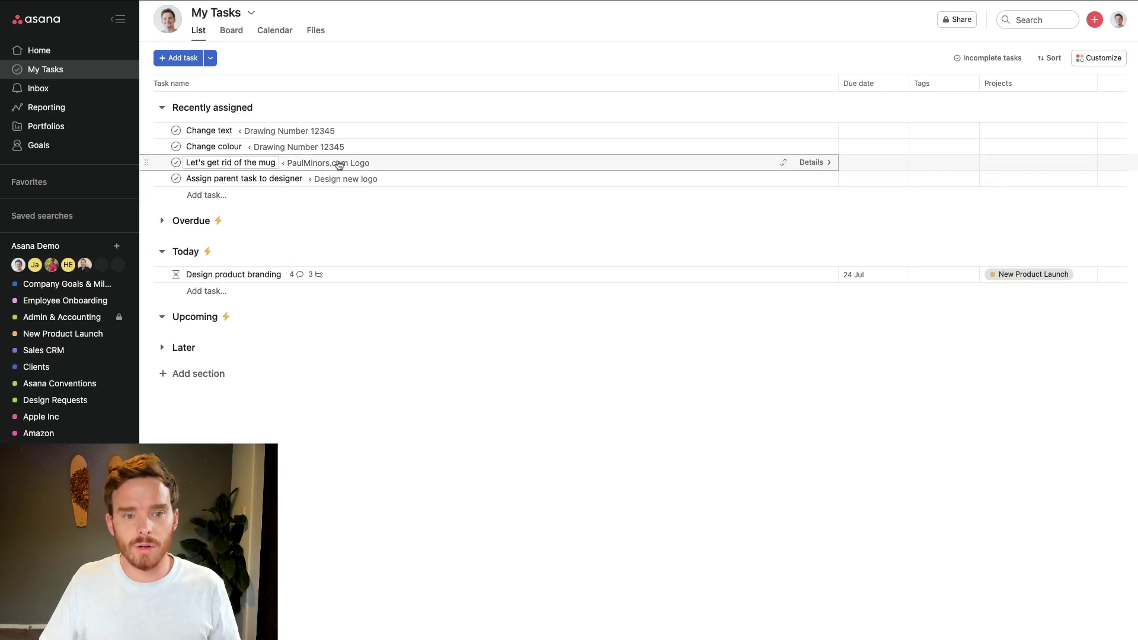
# Open the Change text task's details, then switch to the Inbox
pyautogui.click(433, 138)
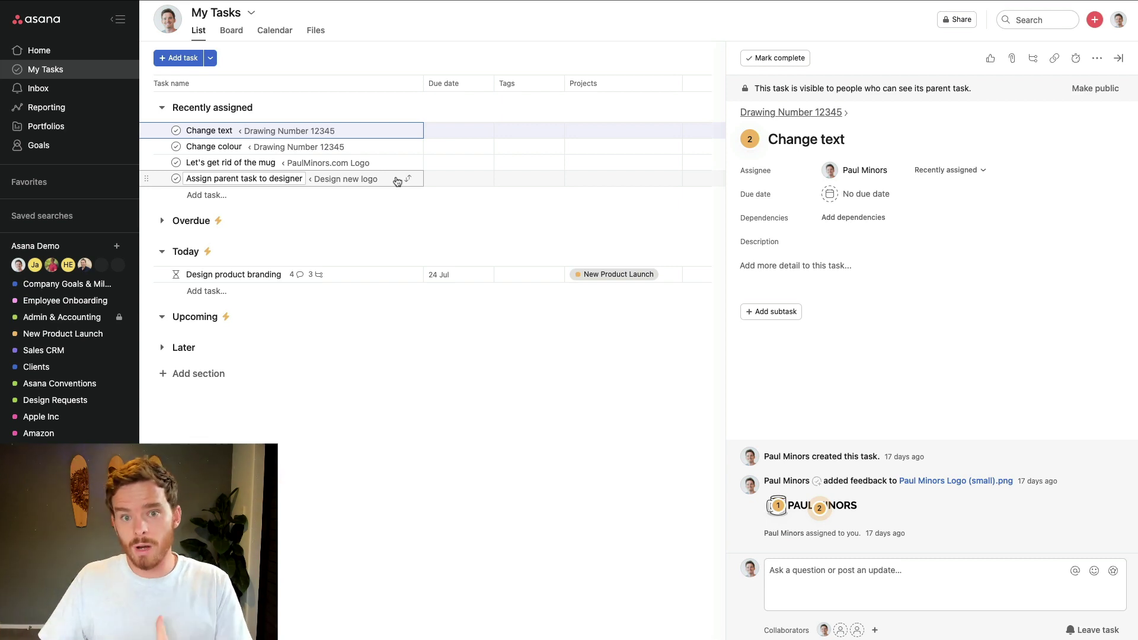
pyautogui.click(129, 88)
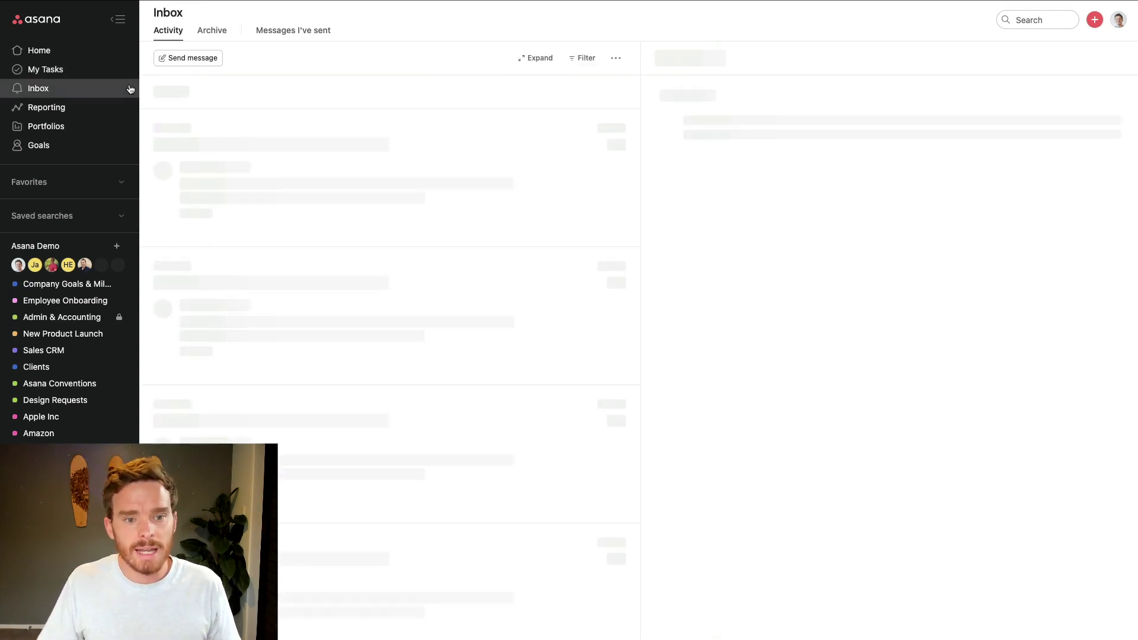
# Show archived notifications and check the New Amazon home page assignee, leaving it unchanged
pyautogui.click(216, 33)
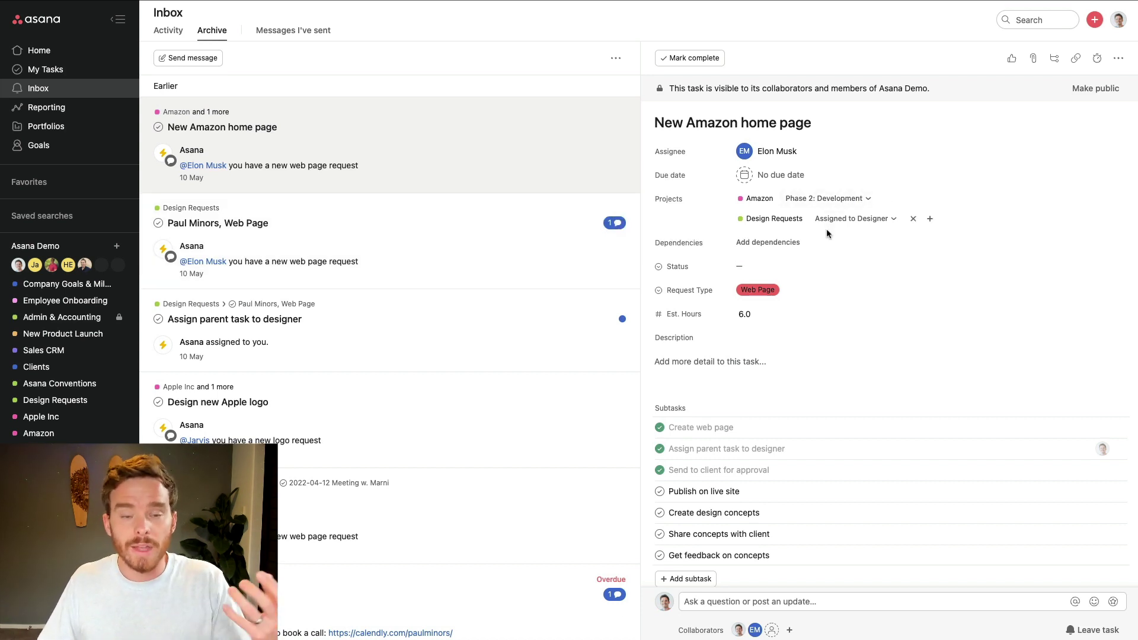
pyautogui.click(767, 152)
pyautogui.click(965, 149)
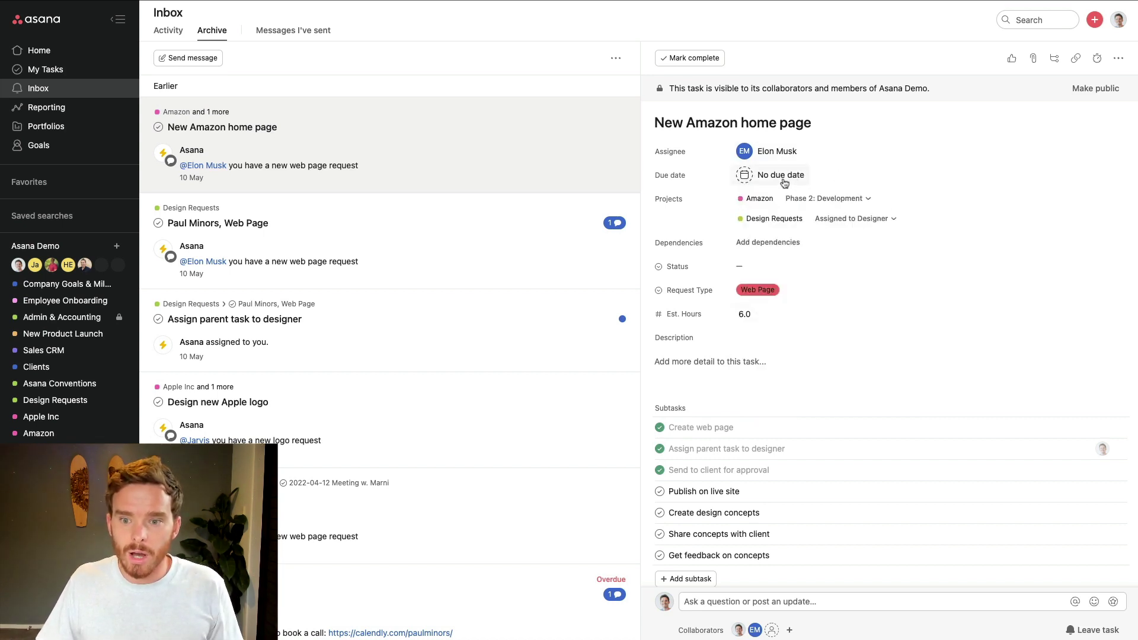
# Open the task's due date calendar and toggle the start date option
pyautogui.click(780, 176)
pyautogui.click(756, 212)
pyautogui.click(827, 208)
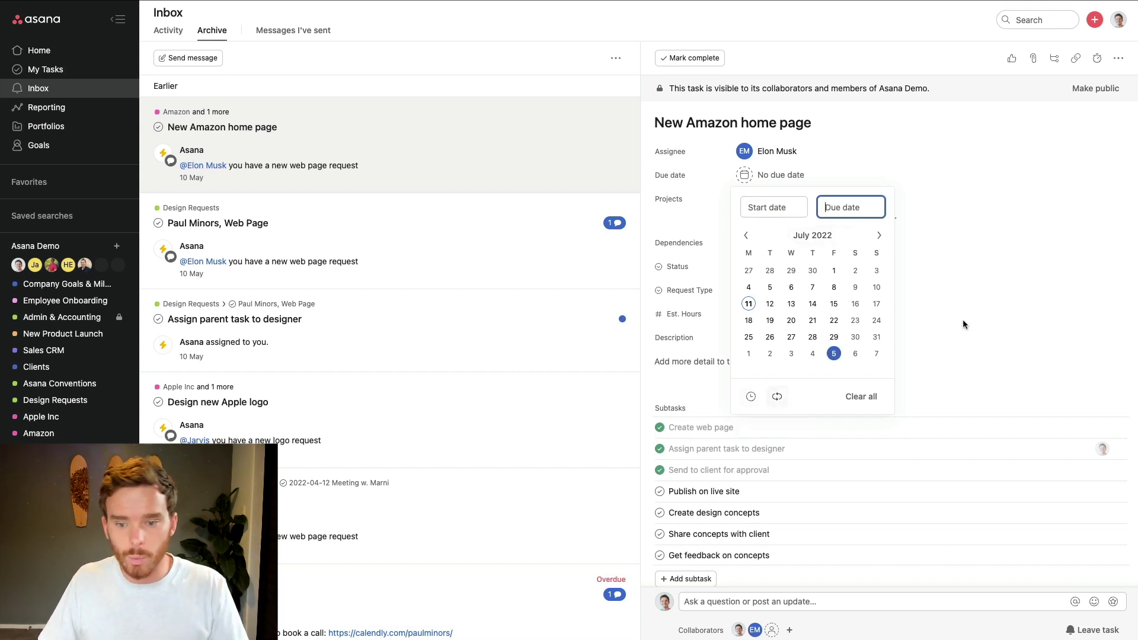
# Close the date picker and start a task comment that @-mentions a teammate
pyautogui.click(990, 284)
pyautogui.scroll(-5, 895, 279)
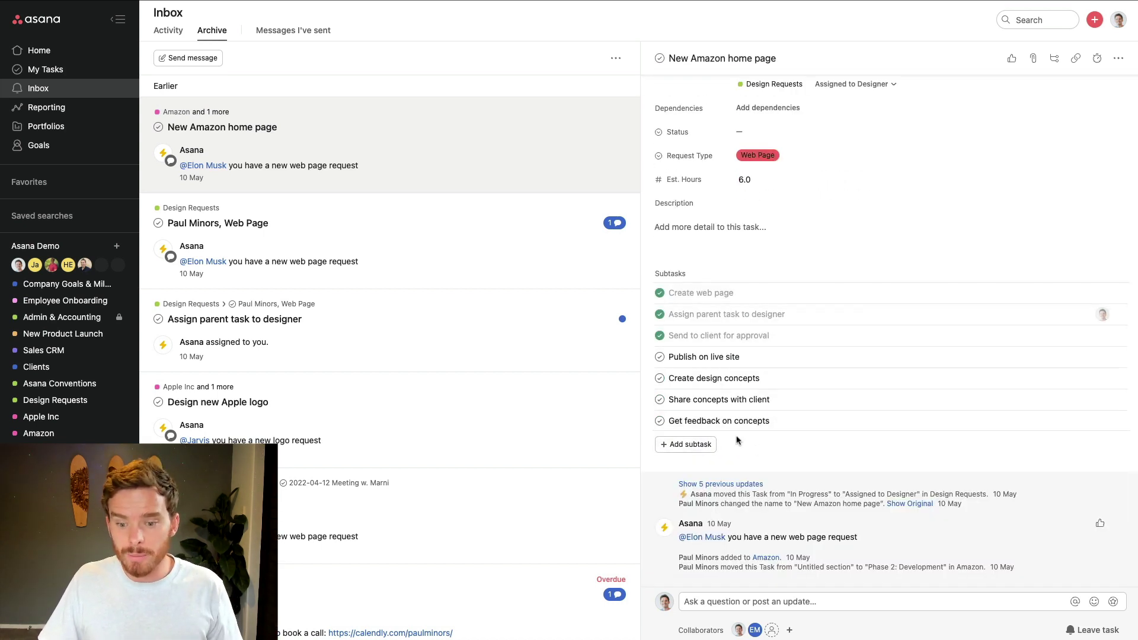
pyautogui.click(741, 602)
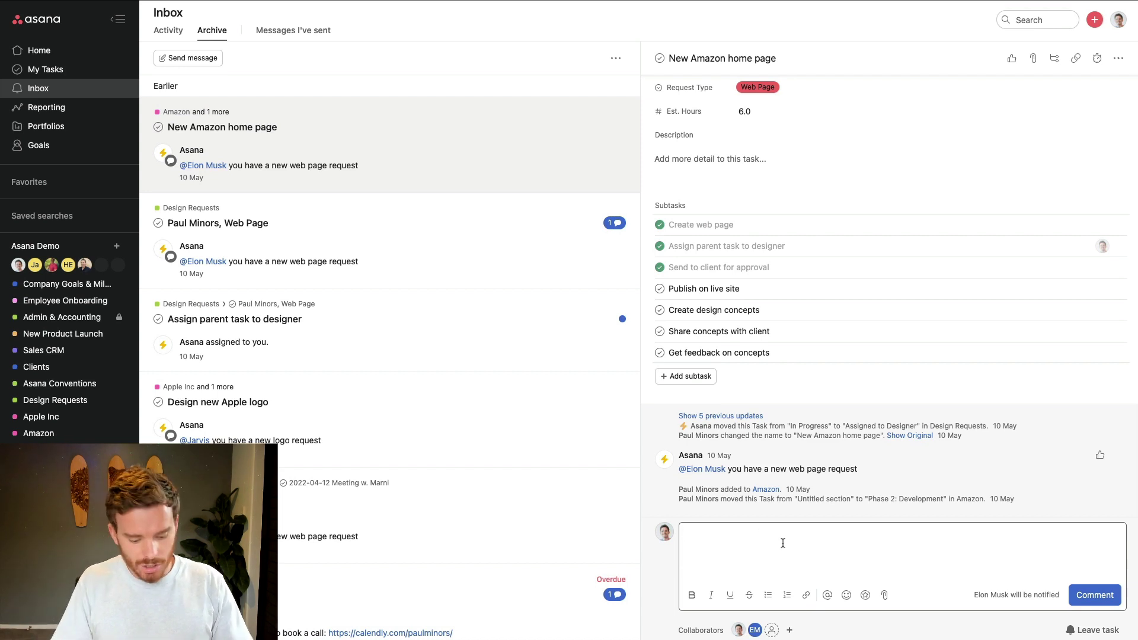
pyautogui.write('@ma')
pyautogui.press('Return')
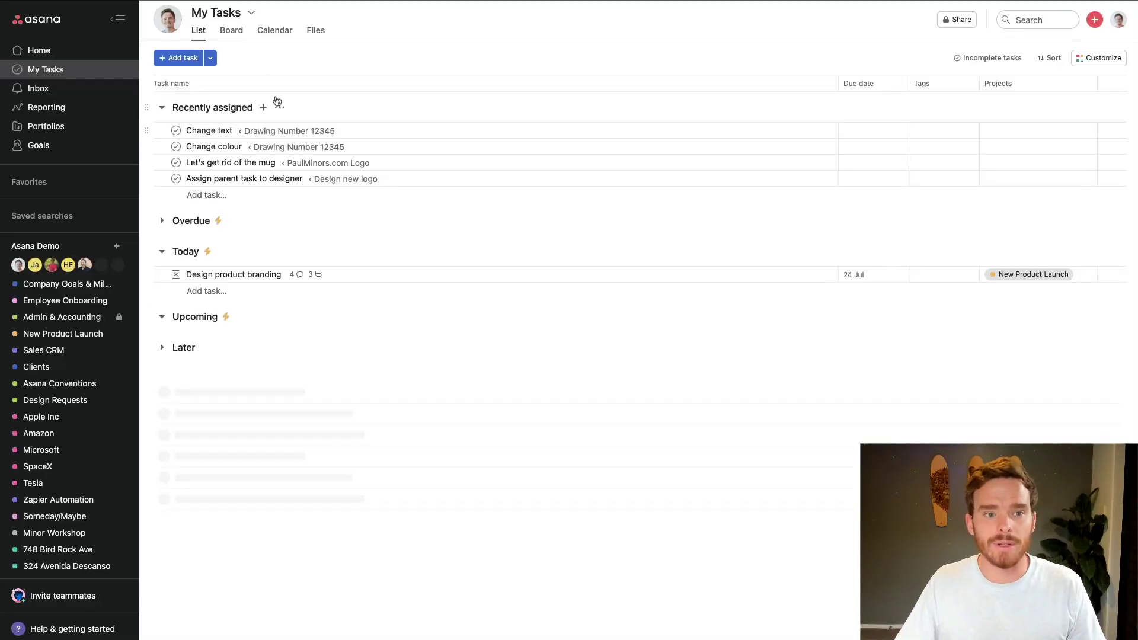
# Show the Add Tasks via Email dialog for My Tasks and select its email address
pyautogui.click(251, 13)
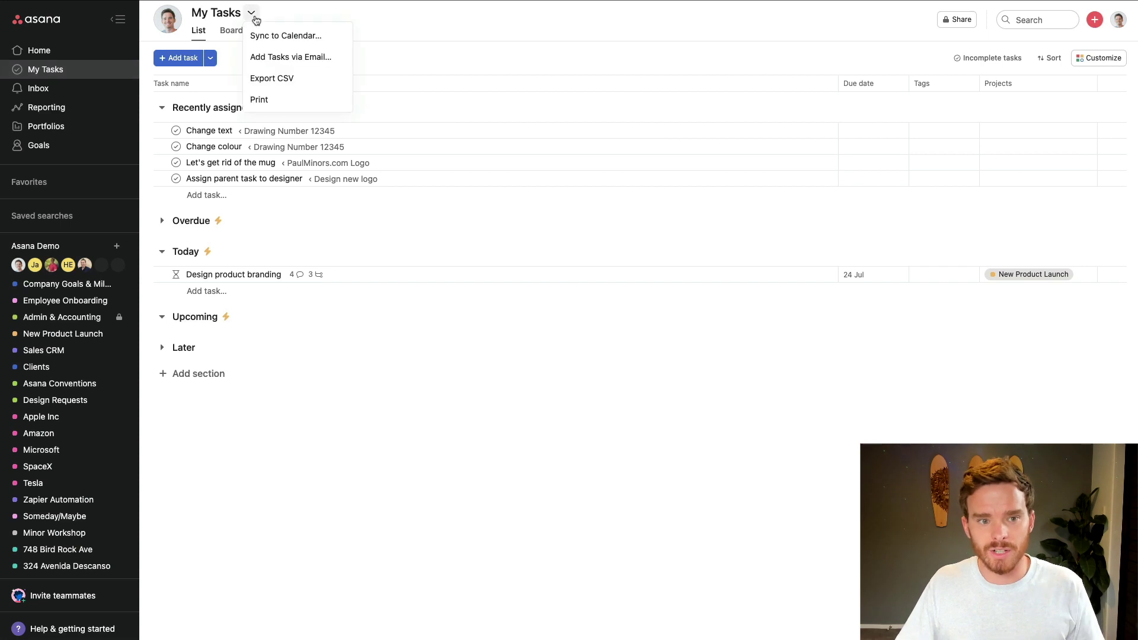
pyautogui.click(296, 55)
pyautogui.moveTo(636, 130); pyautogui.dragTo(509, 125)
pyautogui.click(482, 152)
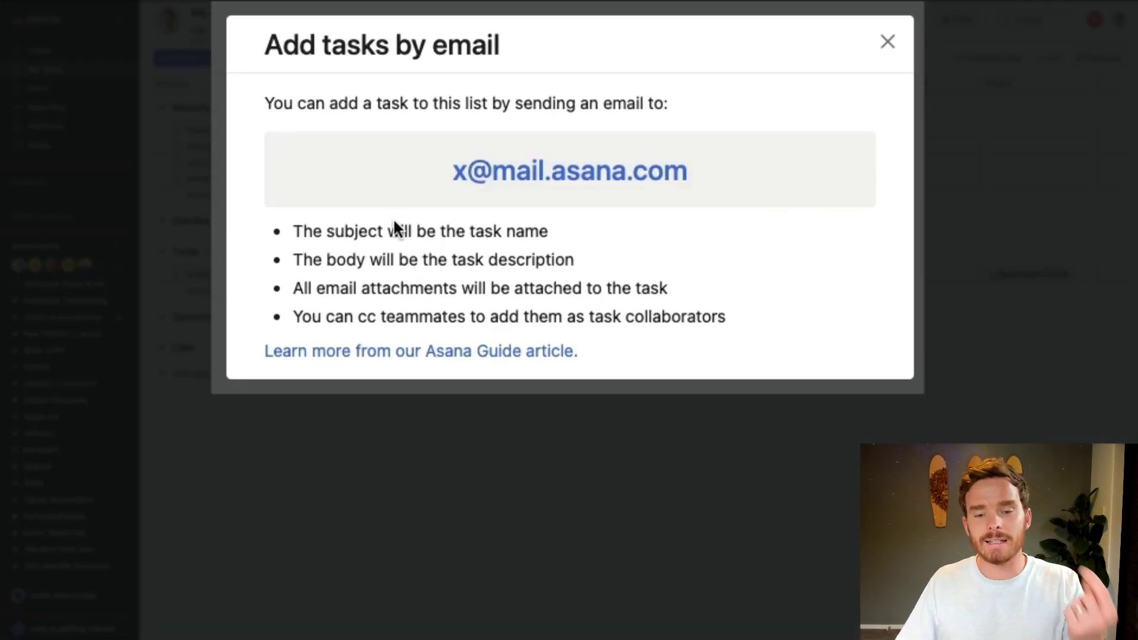